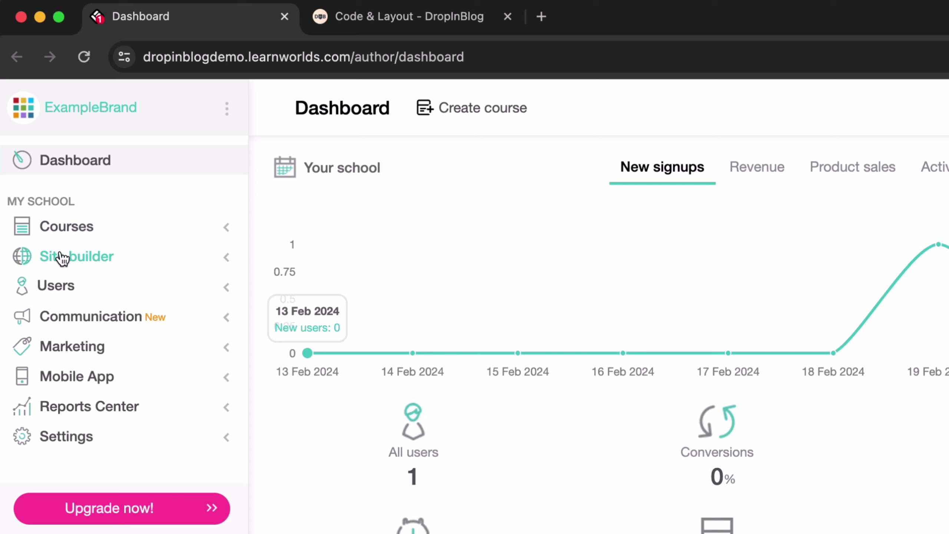
Step: Review the school's Blog setup and open the blog home page for editing in the site builder
click(69, 261)
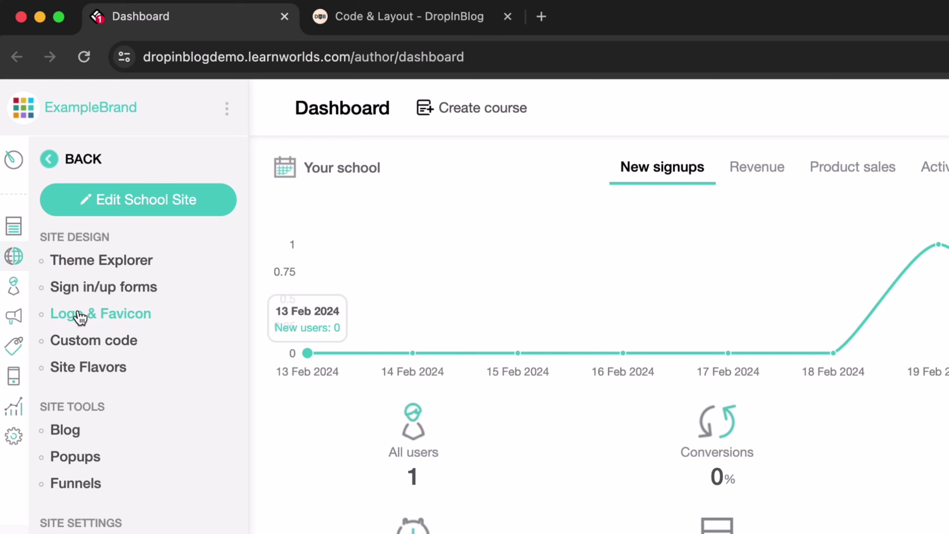
click(75, 441)
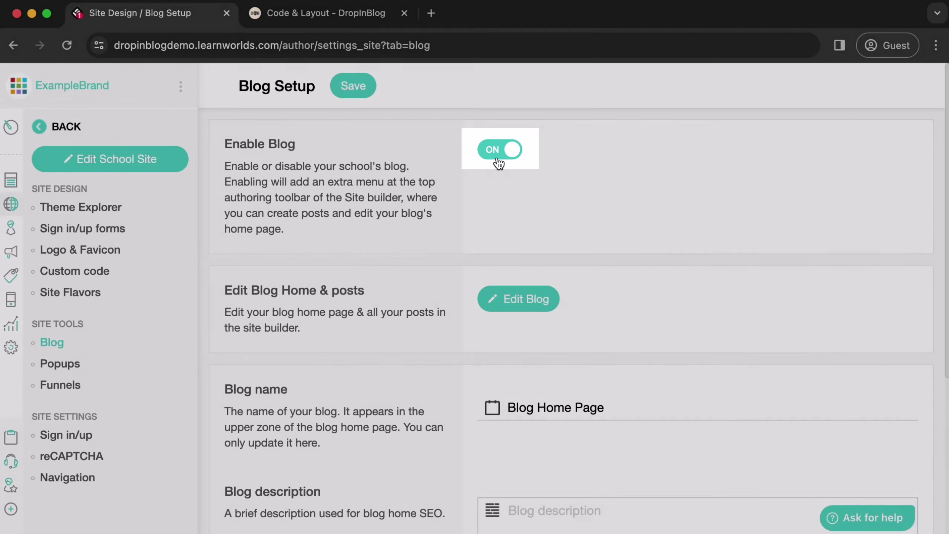
scroll(531, 247, down, 3)
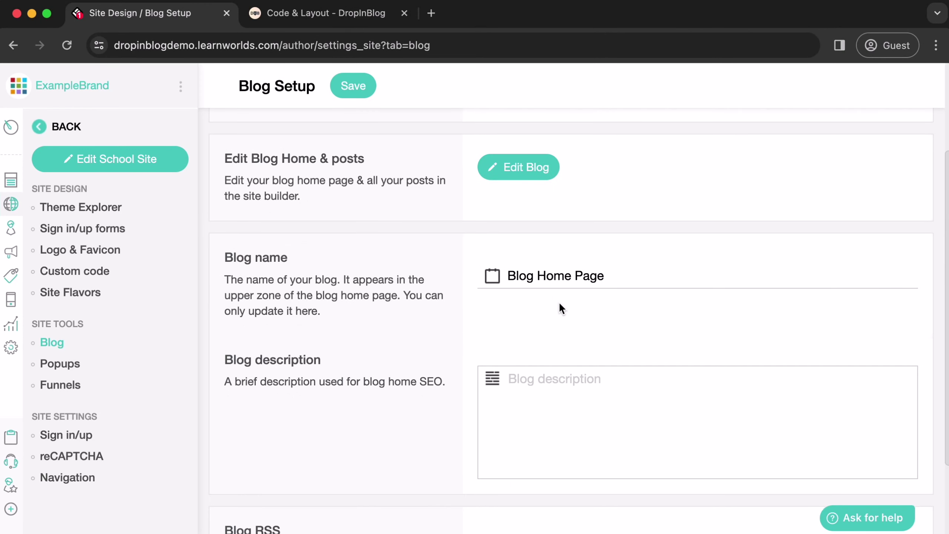
scroll(558, 302, down, 3)
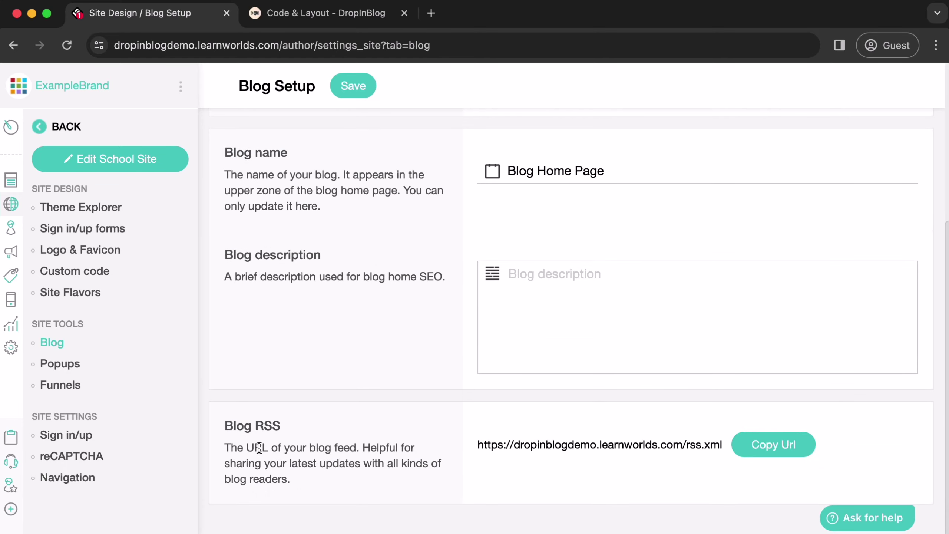
scroll(488, 424, up, 6)
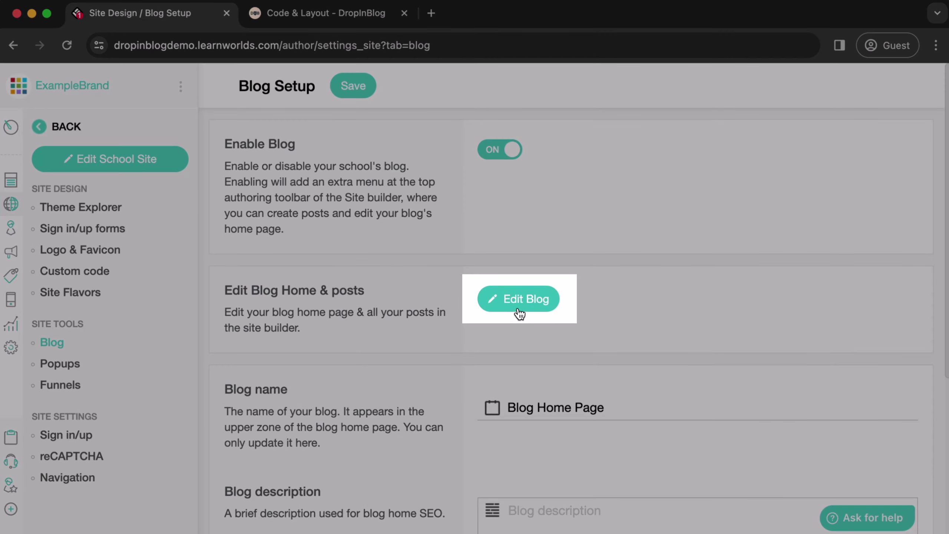
click(515, 306)
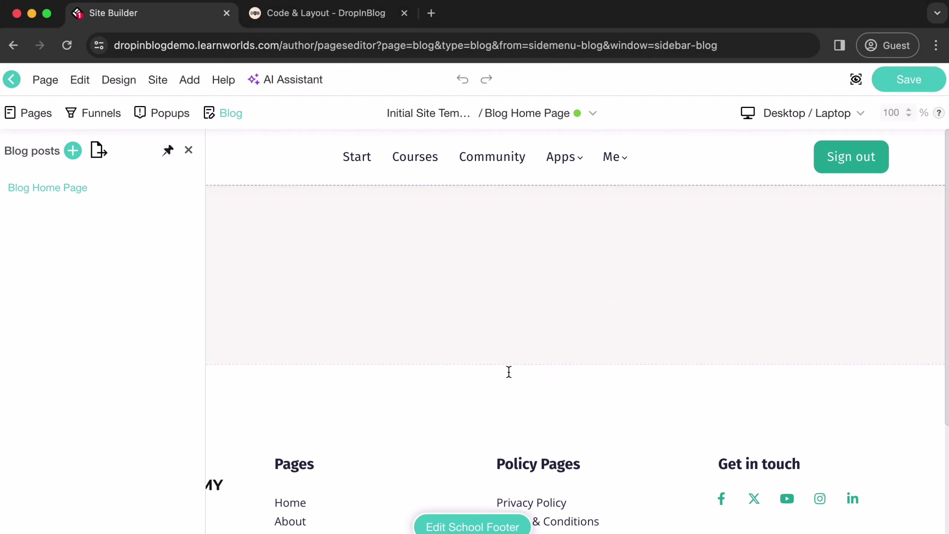
Step: Add a plain Embed section with the light grey layout below the existing section on the Blog Home Page
click(499, 282)
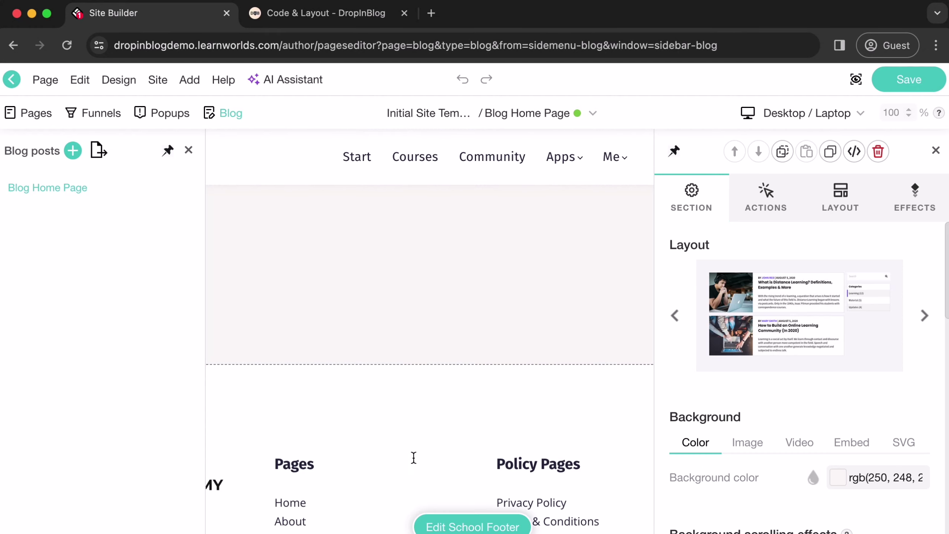
mouse_move(464, 346)
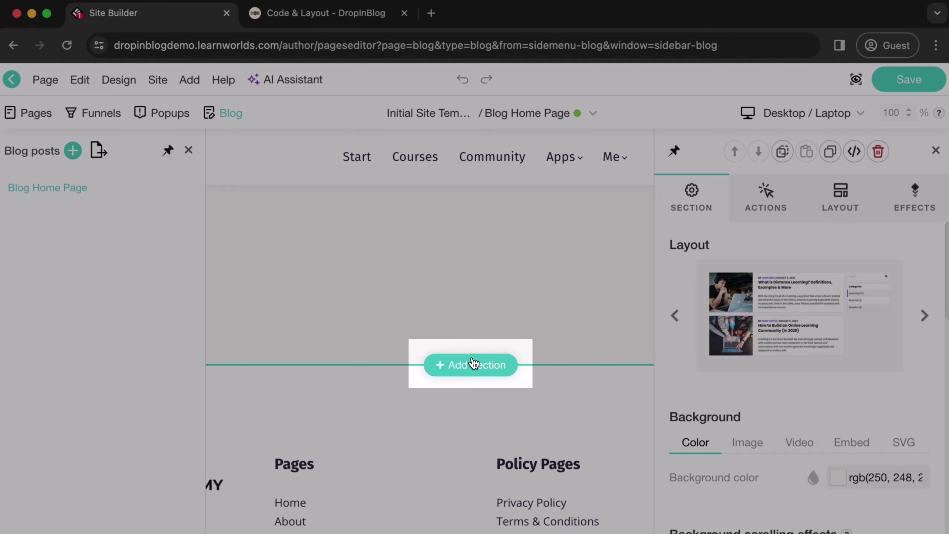
click(473, 363)
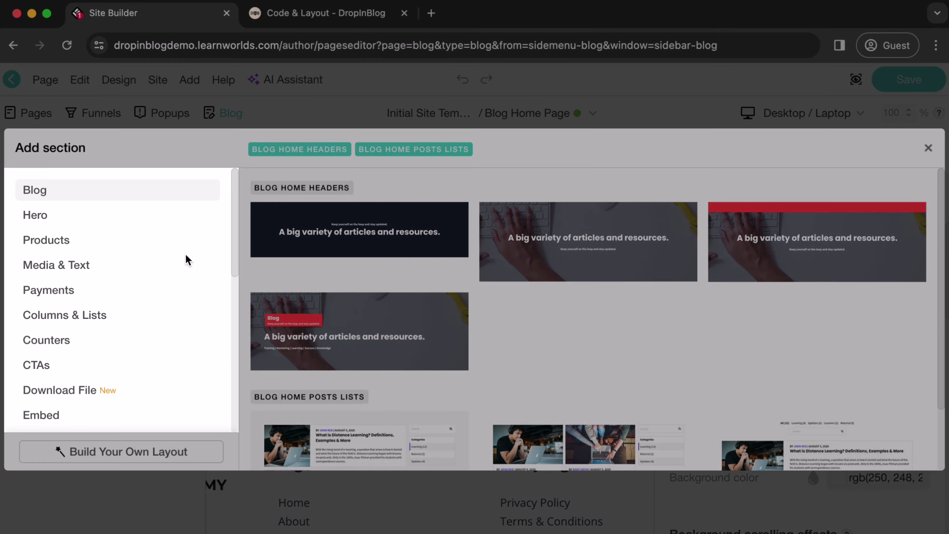
click(75, 424)
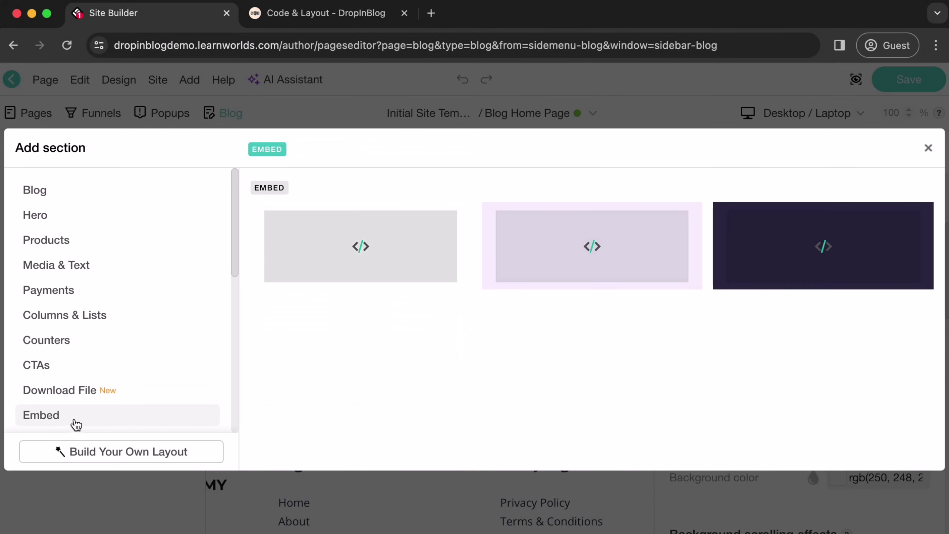
click(339, 257)
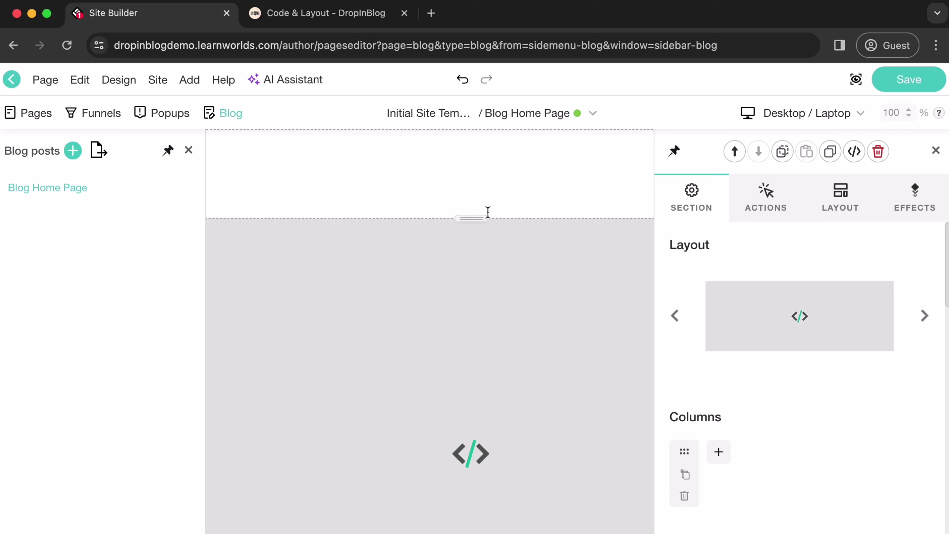
Step: Copy the Step 1 script code from DropInBlog and paste it into the new section's embeddable script
click(351, 19)
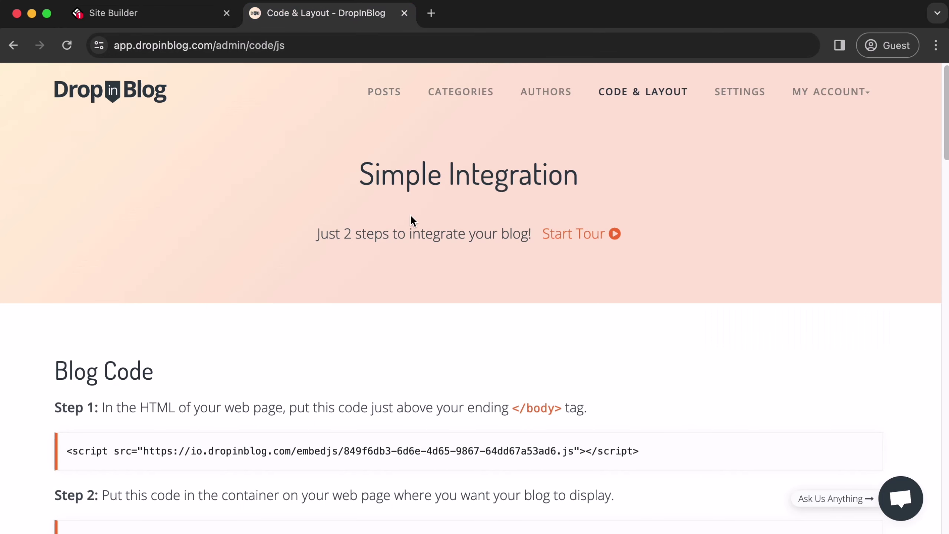
scroll(411, 217, down, 6)
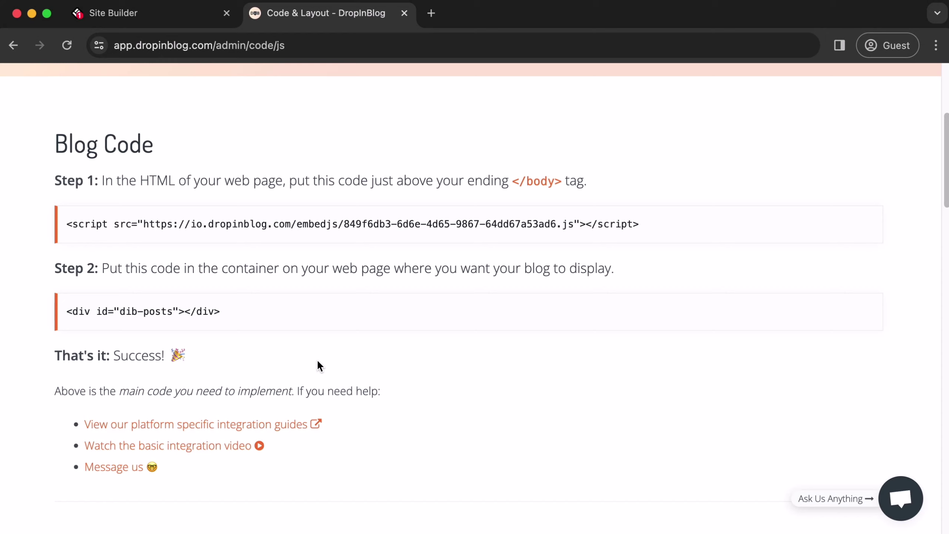
click(481, 223)
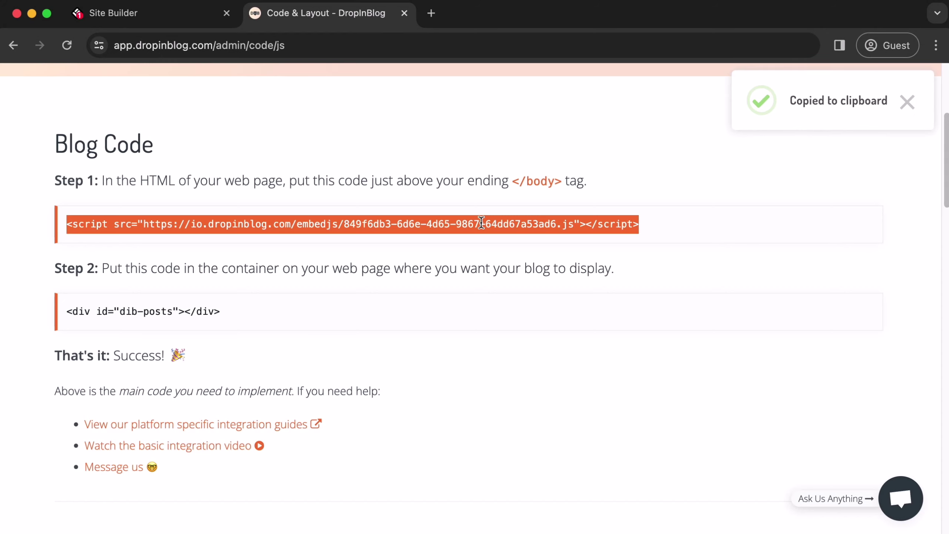
click(184, 20)
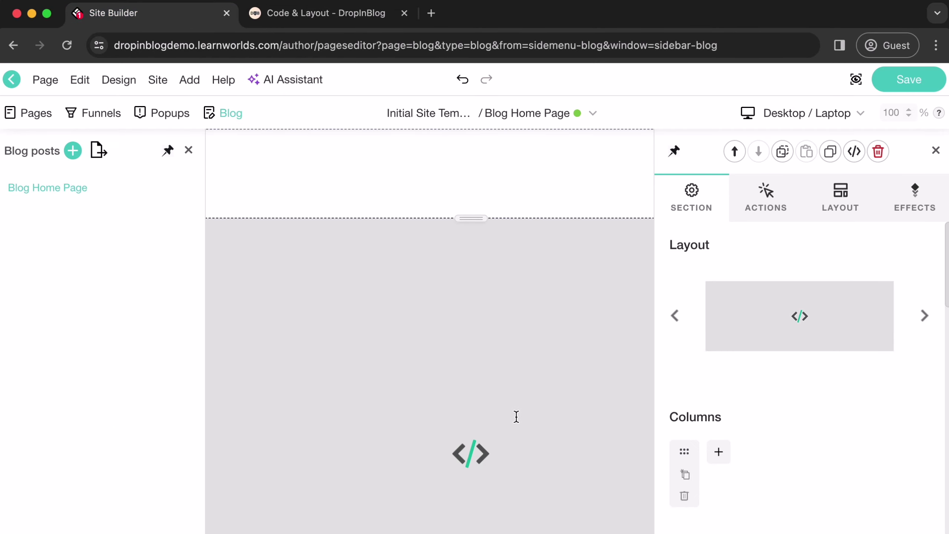
click(436, 392)
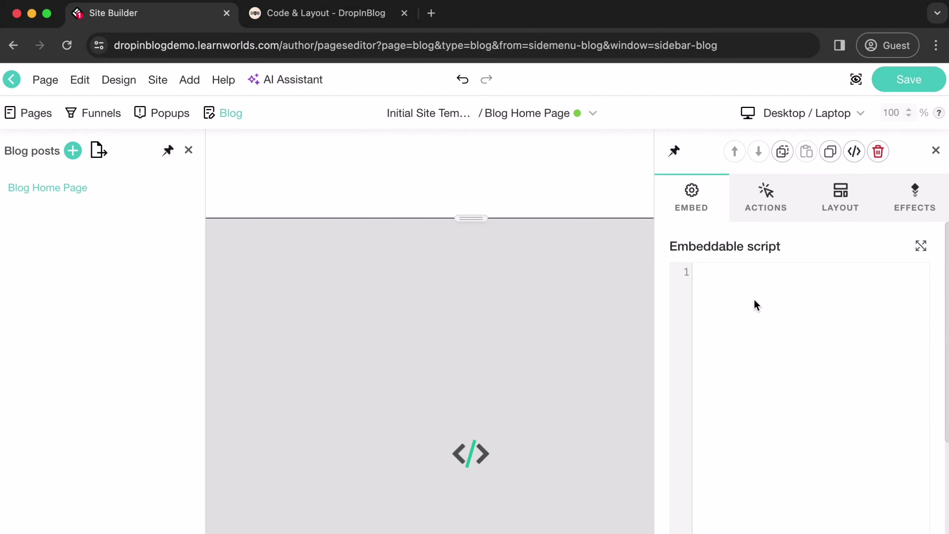
key(super+v)
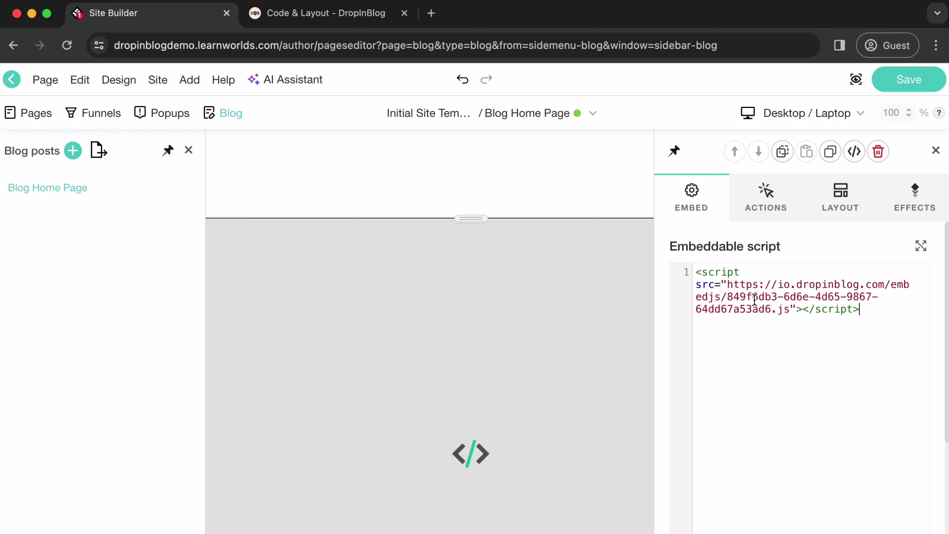
Step: Copy DropInBlog's Step 2 container code, <div id="dib-posts"></div>, and paste it on a new line below the script in the embed
click(355, 17)
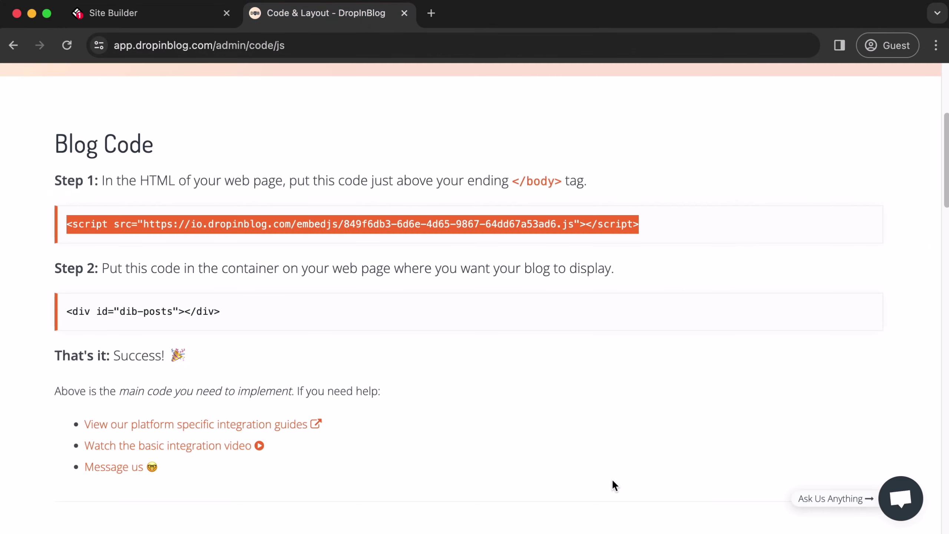
click(275, 317)
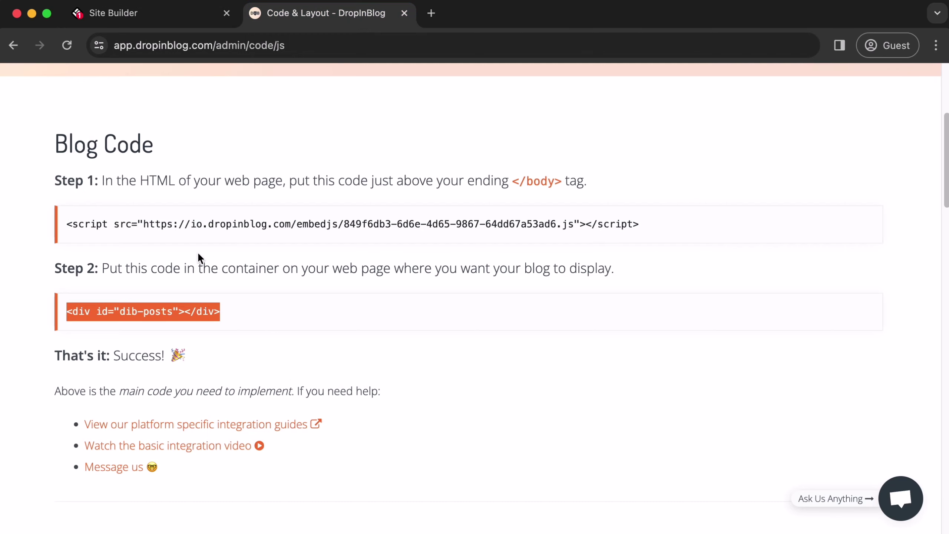
click(153, 25)
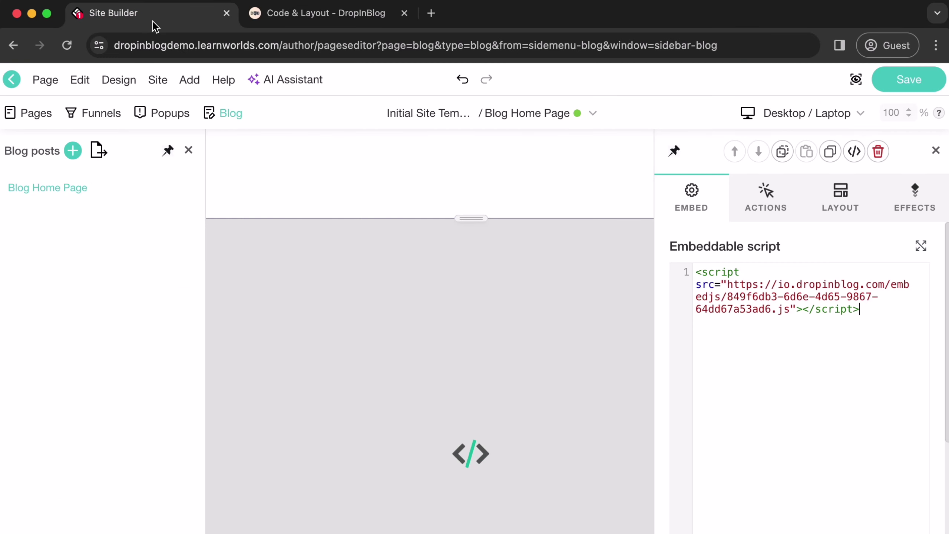
key(Return)
key(super+v)
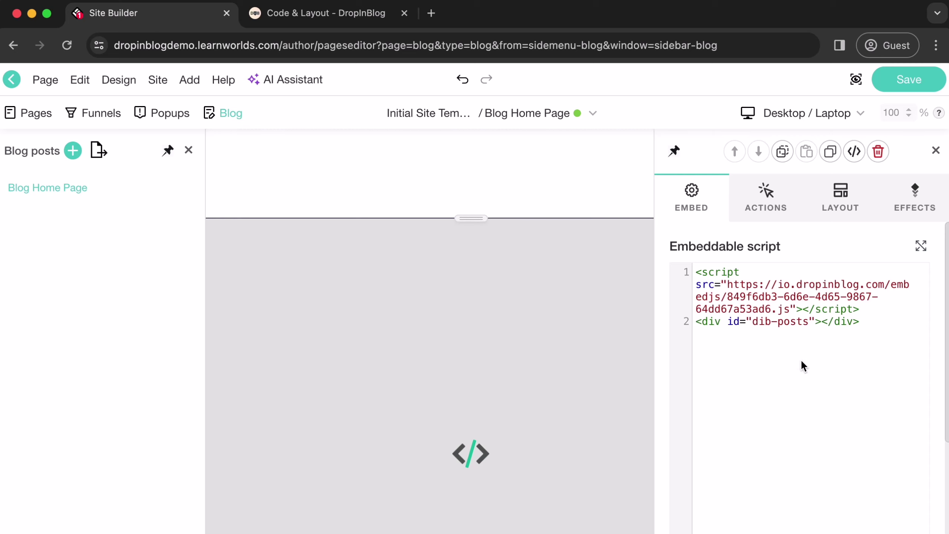
Step: Update the embed and save the Blog Home Page, opening a preview of it
scroll(800, 359, down, 5)
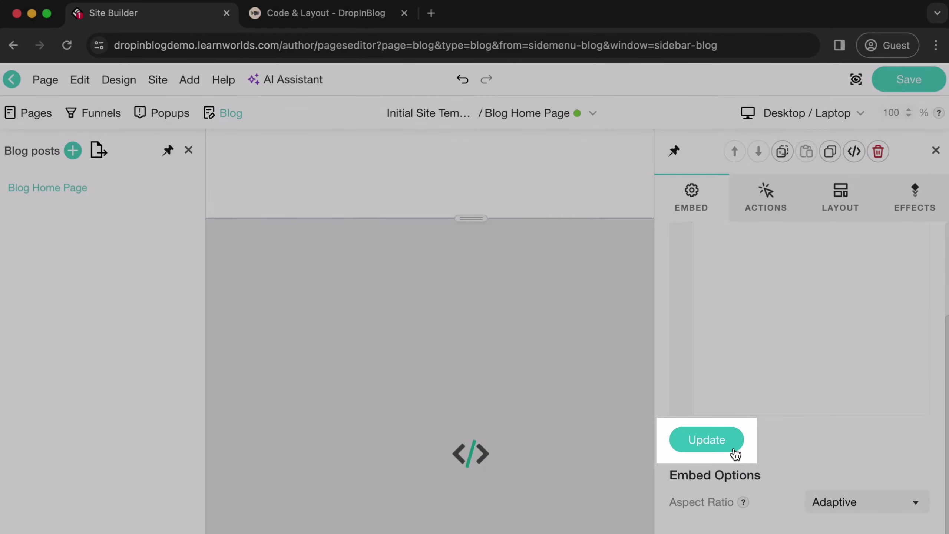
click(732, 448)
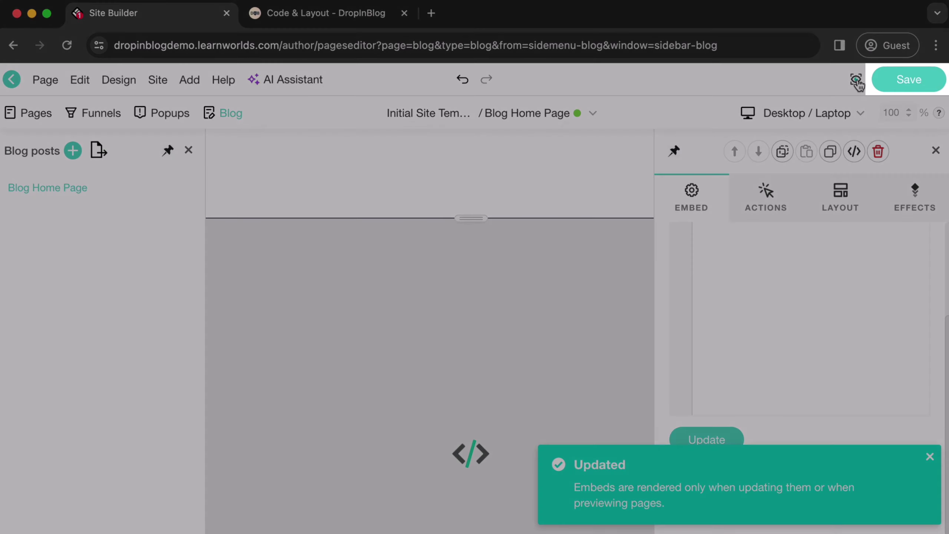
click(904, 79)
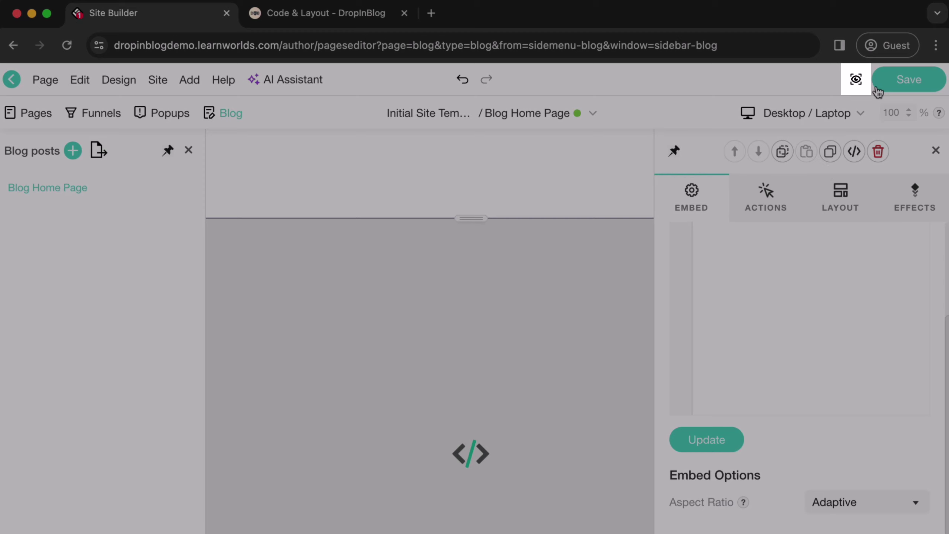
click(856, 80)
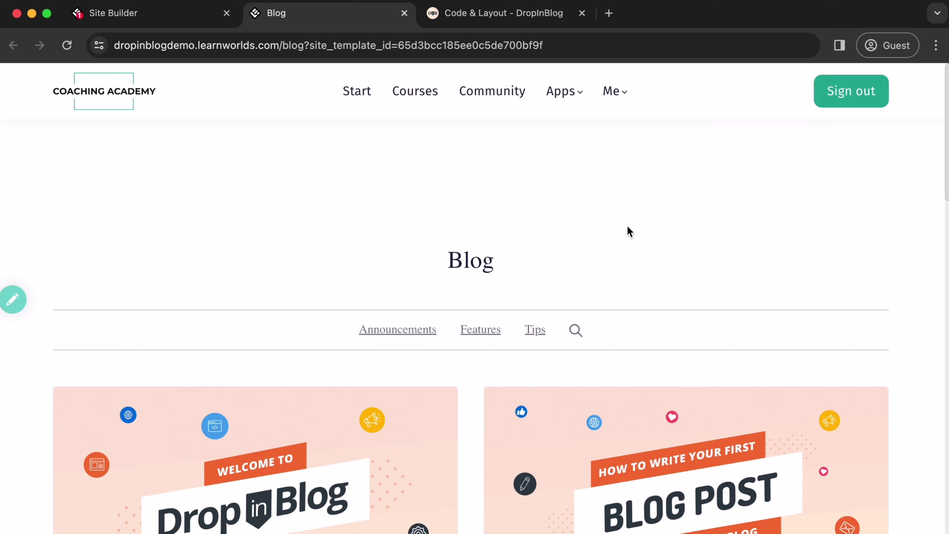
Step: Select the previewed blog page's full web address up to /blog, leaving out the site template parameter
click(263, 46)
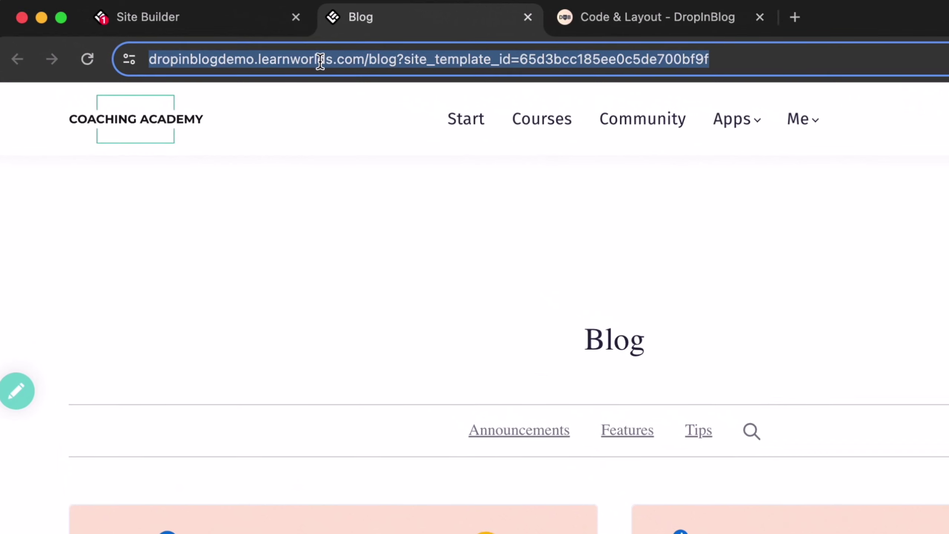
click(397, 59)
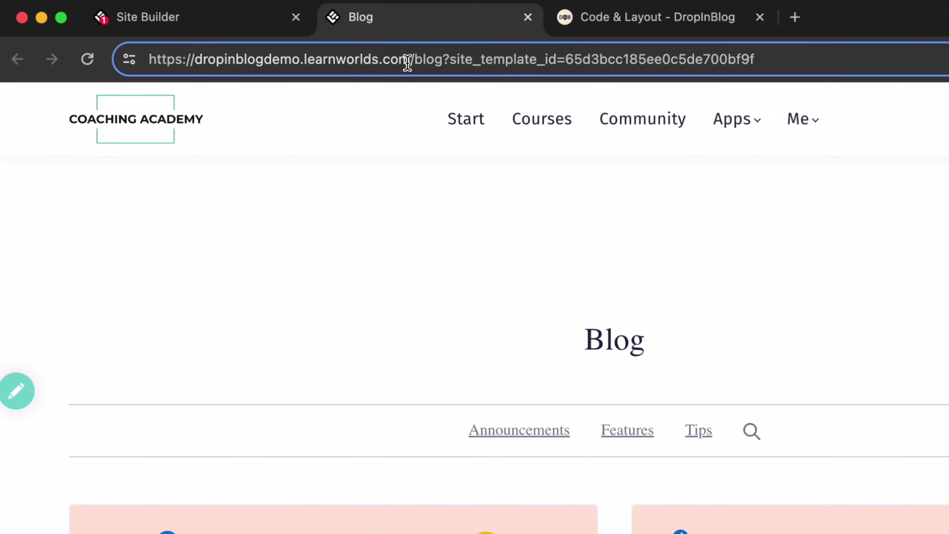
drag(442, 59, 120, 56)
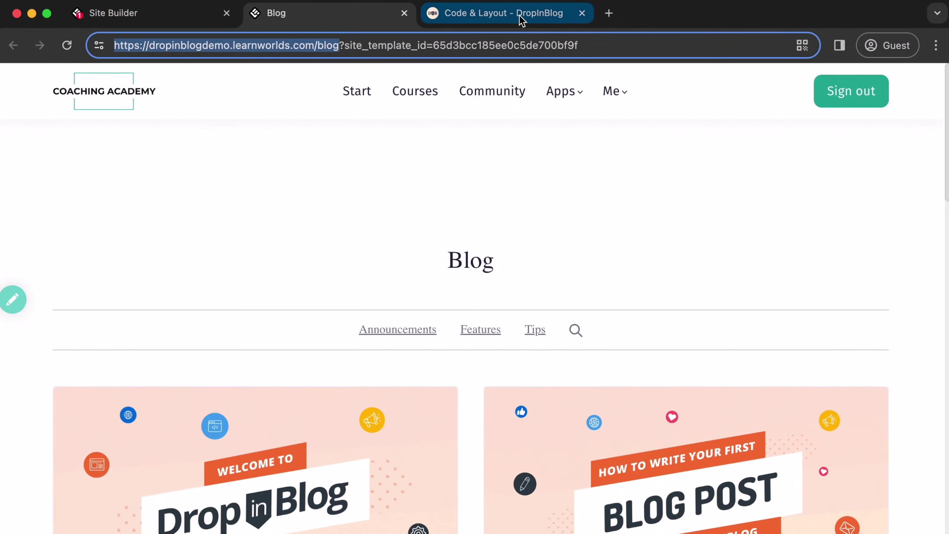
Step: Switch to DropInBlog and examine its Advanced design customizations, including the link color palette and primary font size options
click(523, 13)
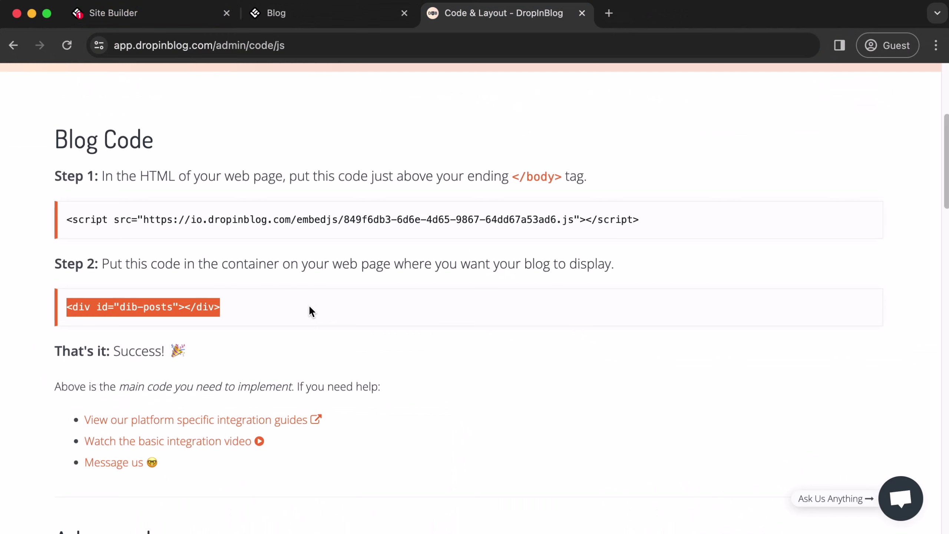
scroll(308, 305, down, 6)
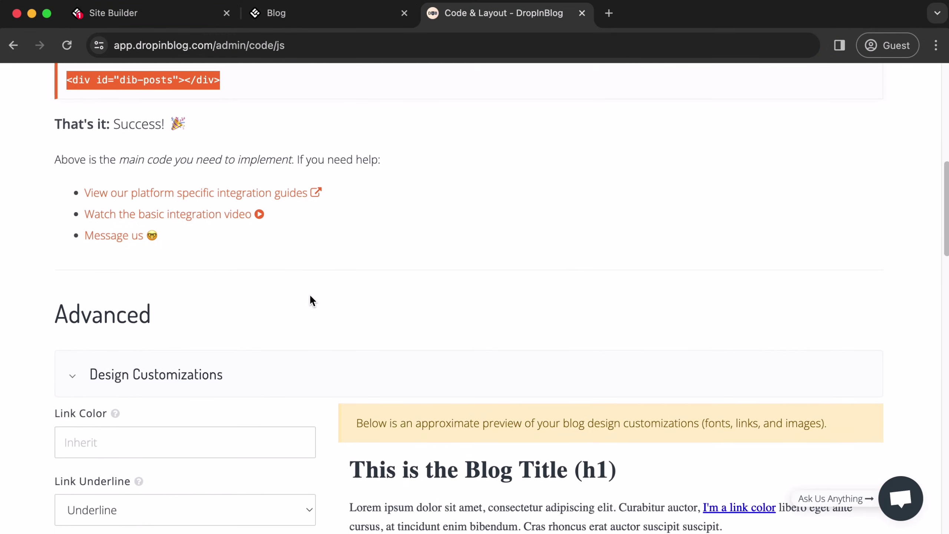
scroll(309, 299, down, 6)
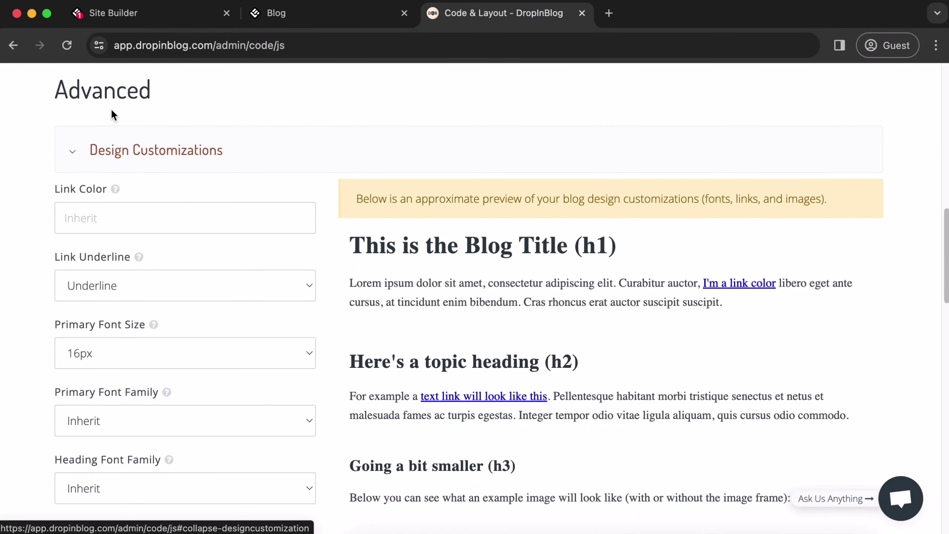
scroll(227, 154, down, 2)
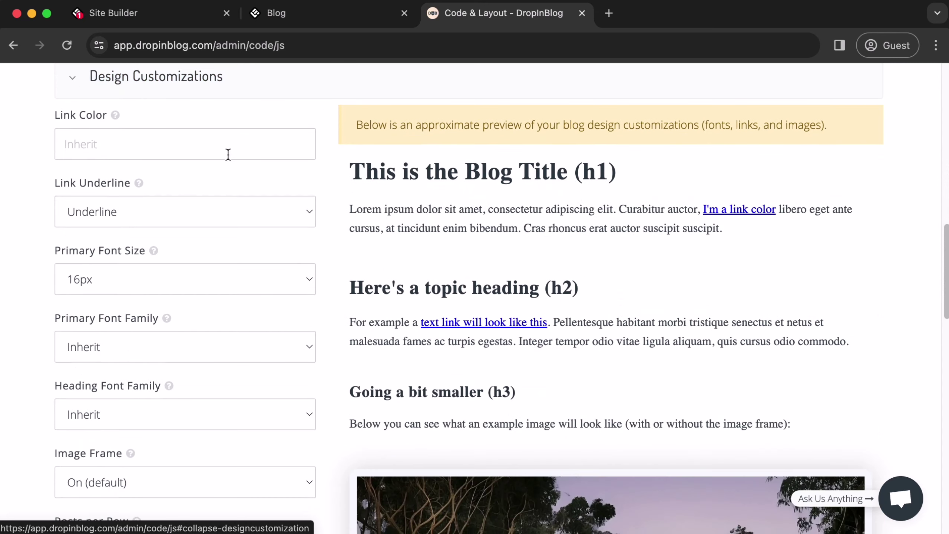
click(197, 146)
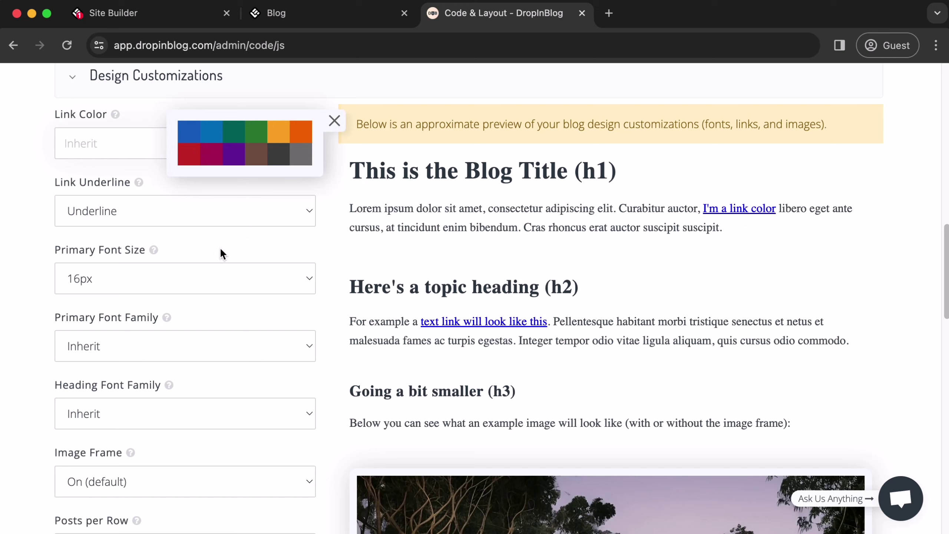
click(105, 281)
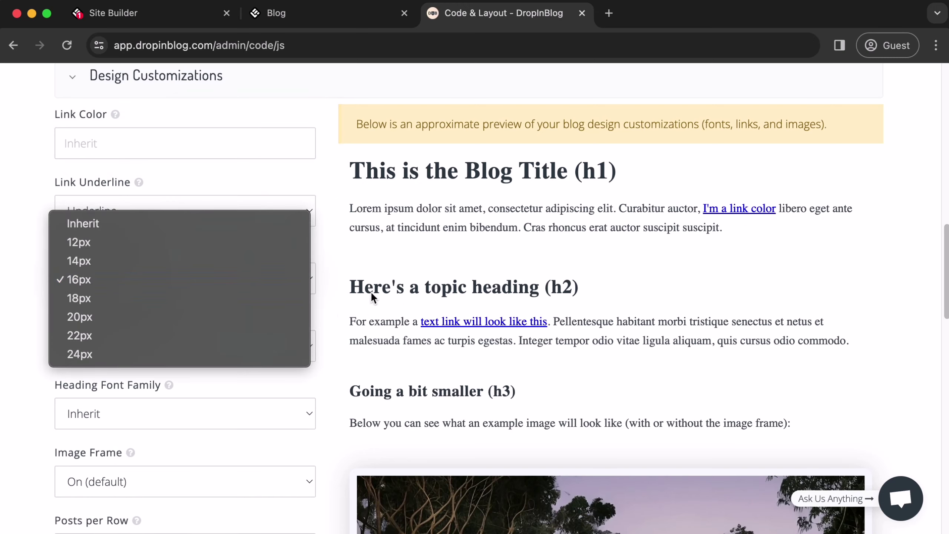
click(172, 281)
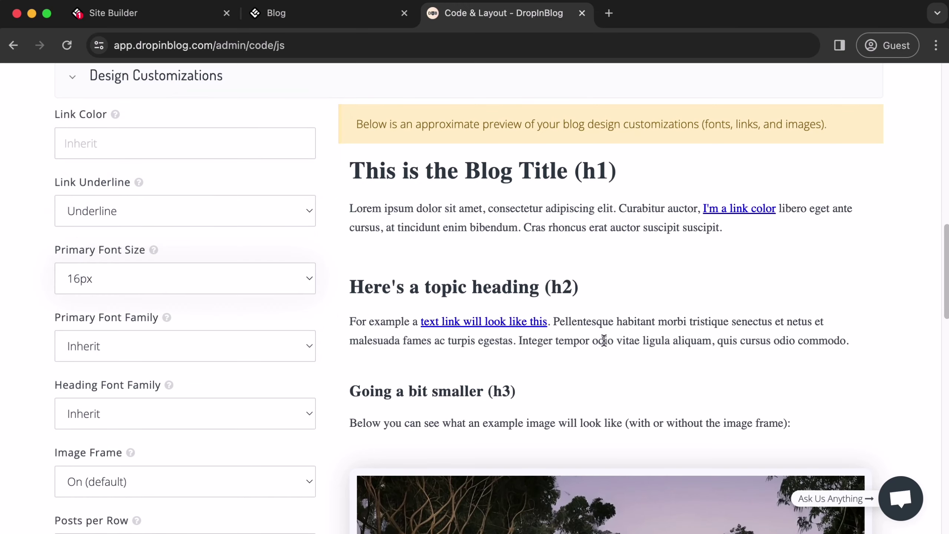
Step: Choose 16px as the primary font size, review the other design options and save the design customizations
scroll(430, 198, down, 7)
scroll(432, 205, up, 7)
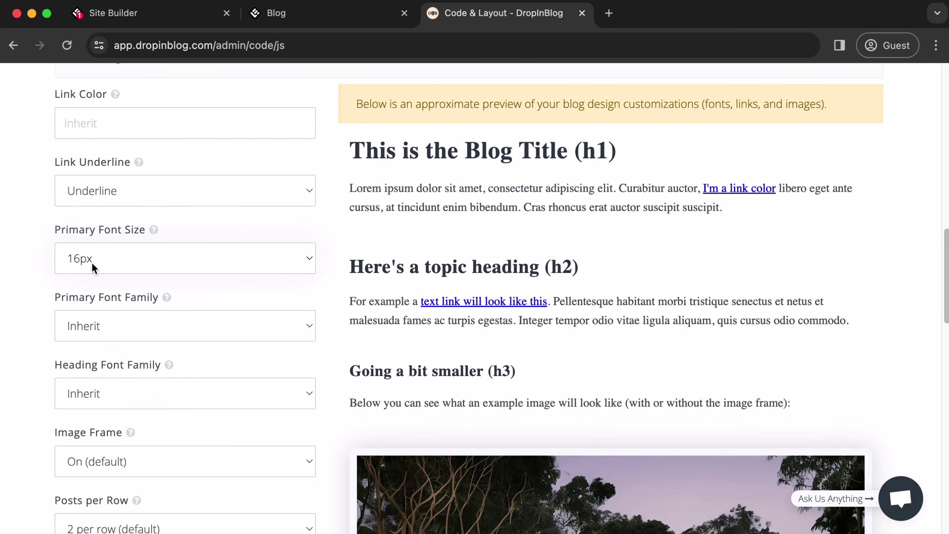
click(93, 262)
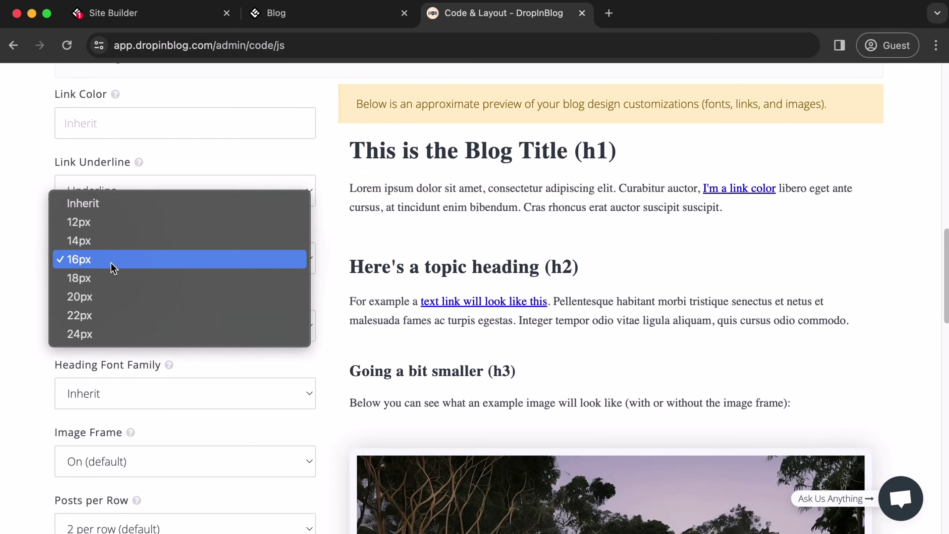
click(213, 266)
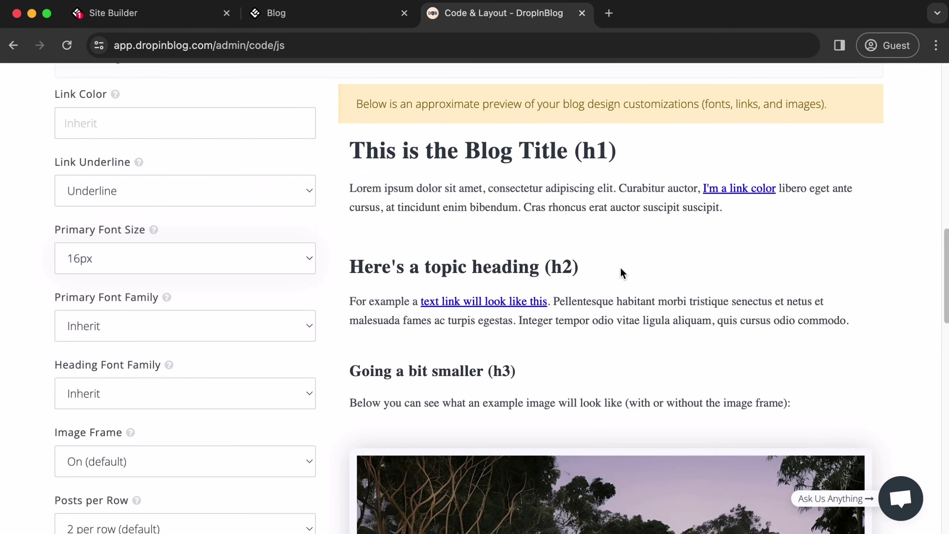
scroll(146, 373, down, 4)
scroll(196, 374, up, 4)
scroll(194, 373, down, 5)
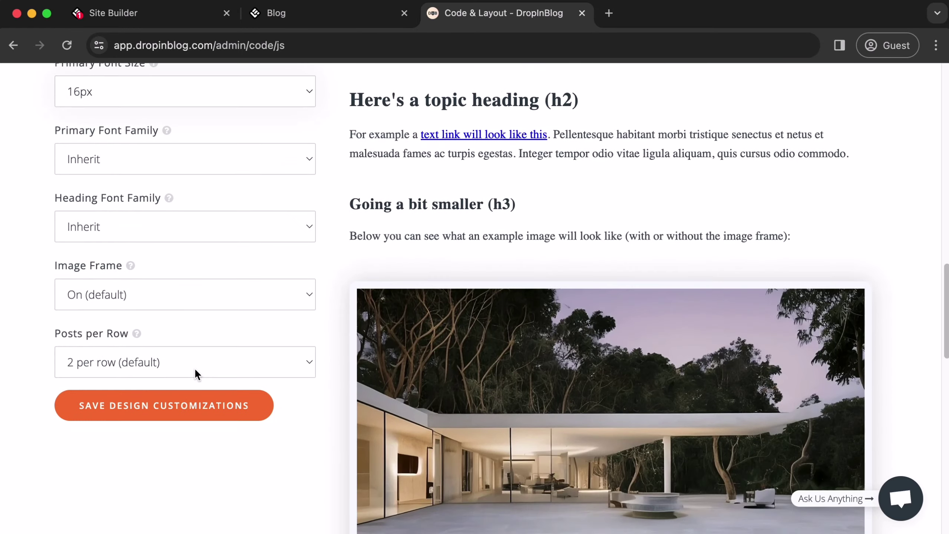
click(243, 395)
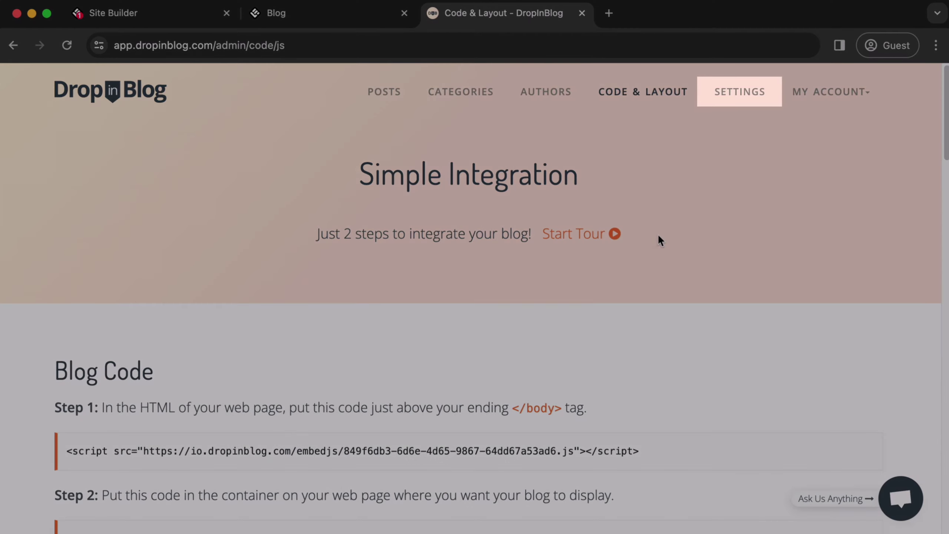
click(745, 104)
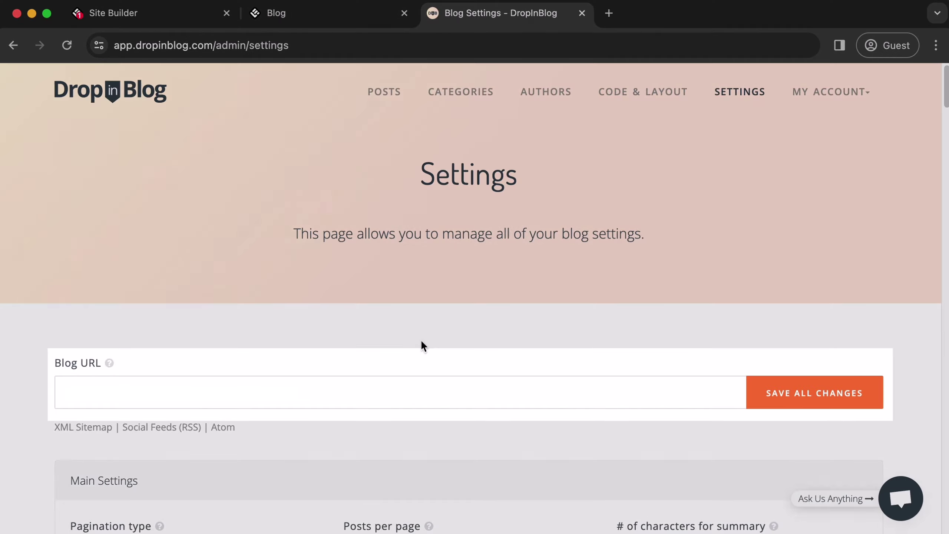
click(176, 384)
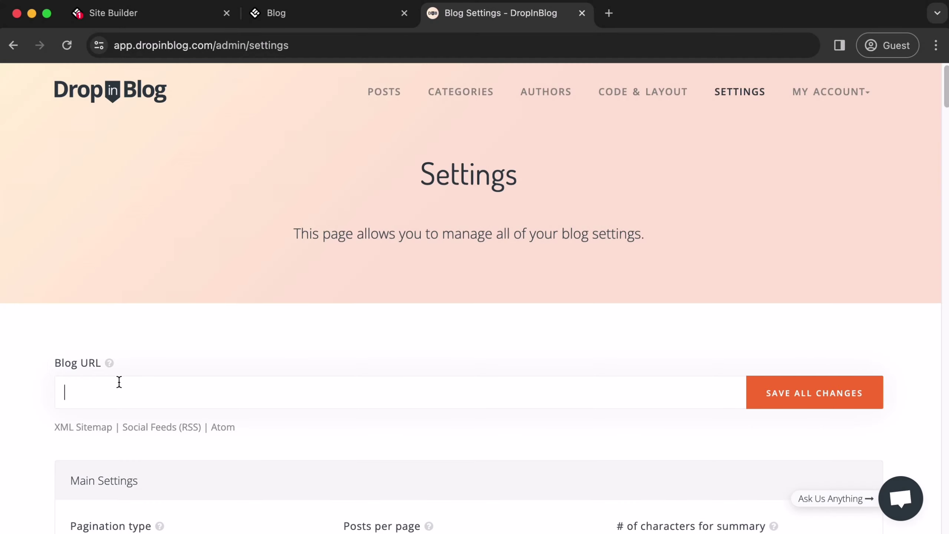
text(https://dropinblogdemo.learnworlds.com/blog)
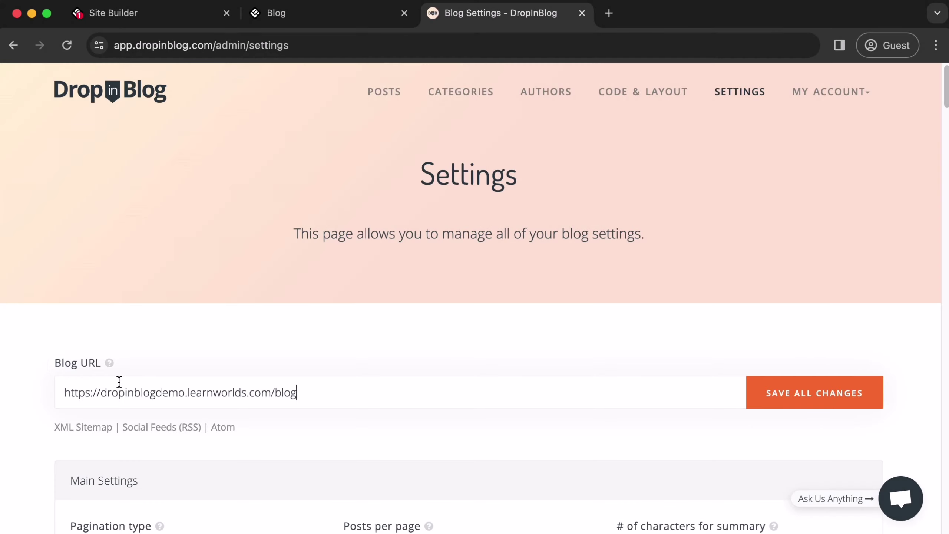
click(811, 404)
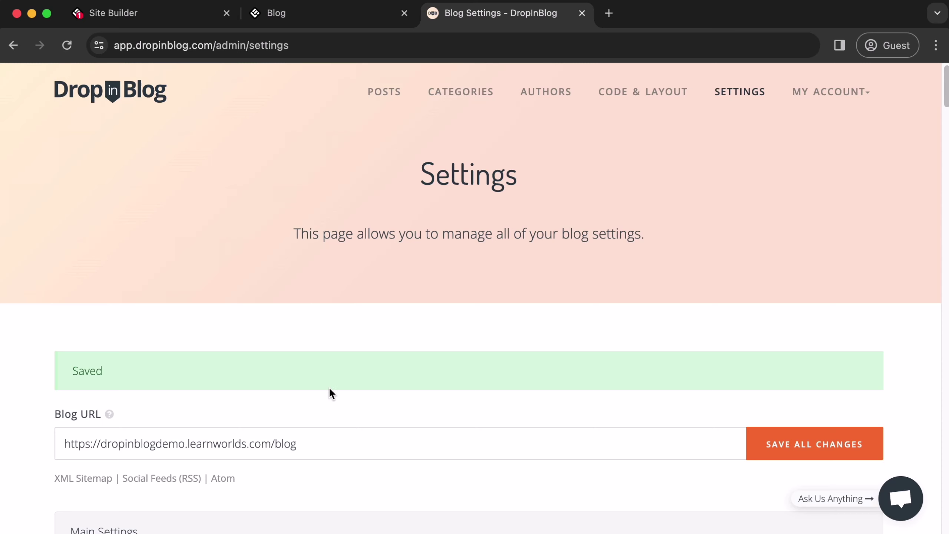
Step: Switch to the previewed LearnWorlds blog page, reload it and look through the list of posts
click(322, 14)
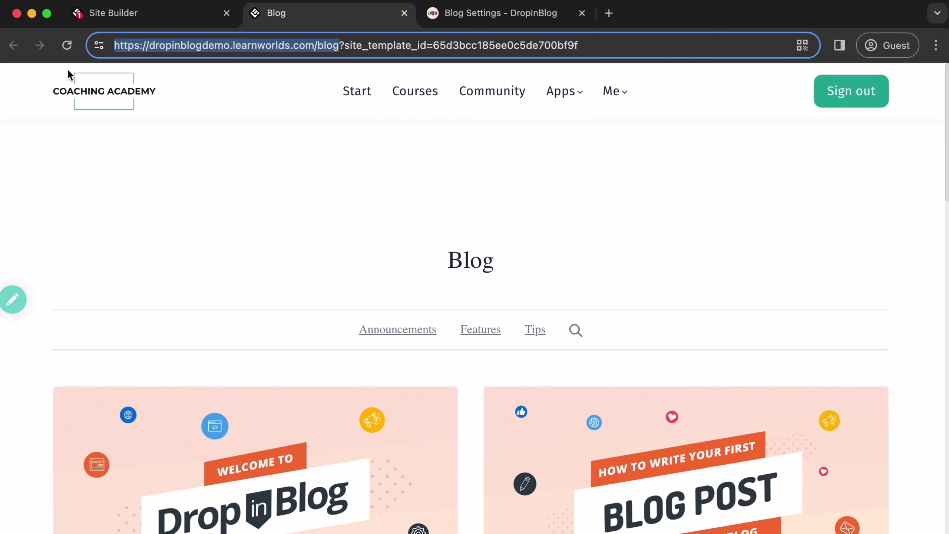
click(68, 53)
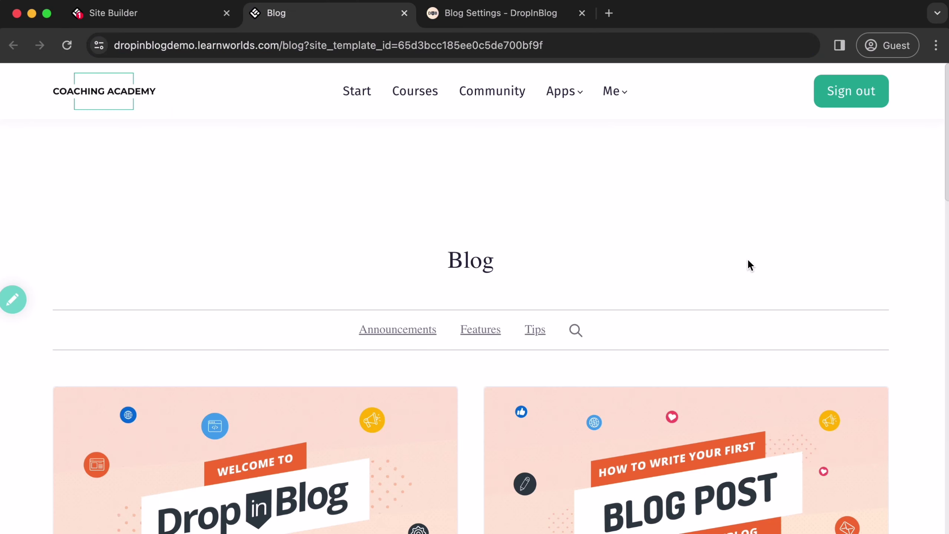
scroll(747, 258, down, 3)
scroll(747, 258, down, 6)
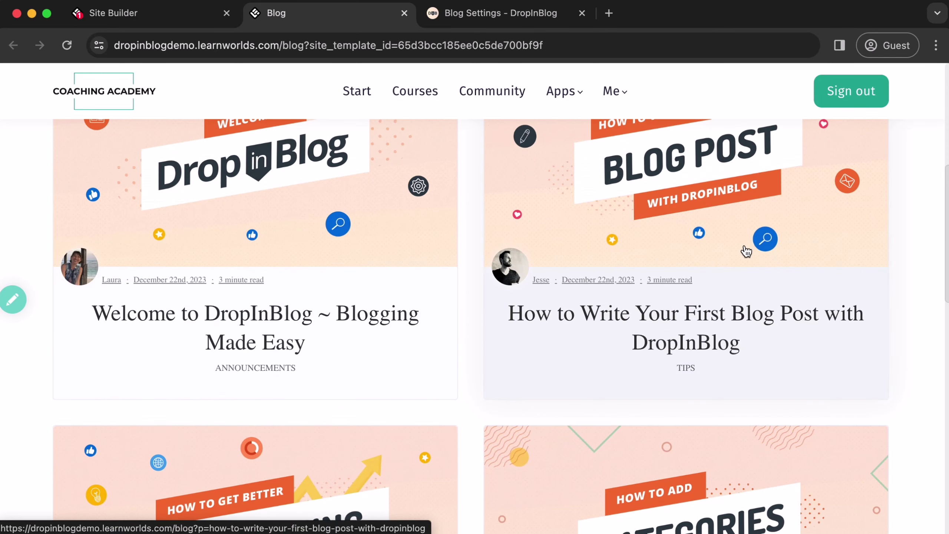
Step: Open the post "How to Write Your First Blog Post with DropInBlog" and review its layout and content
click(745, 251)
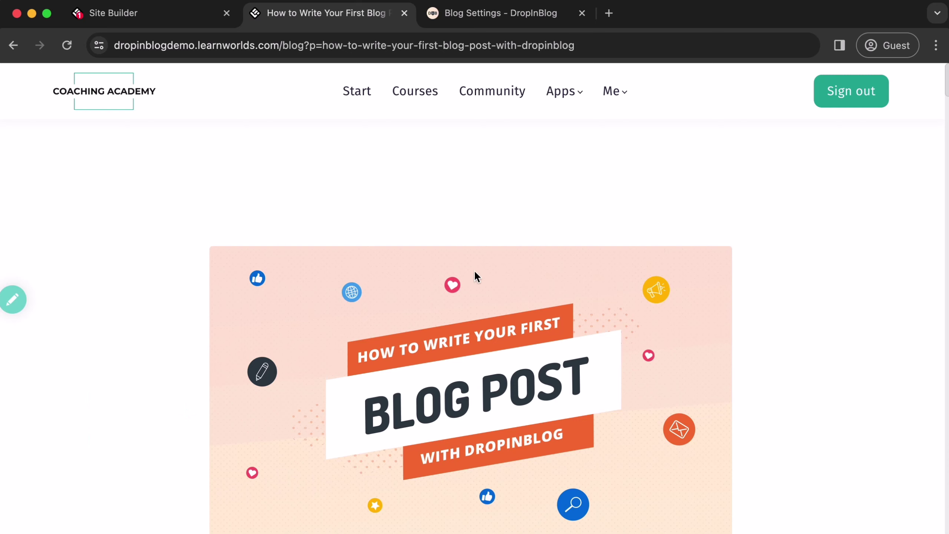
scroll(527, 266, down, 1)
scroll(556, 266, down, 15)
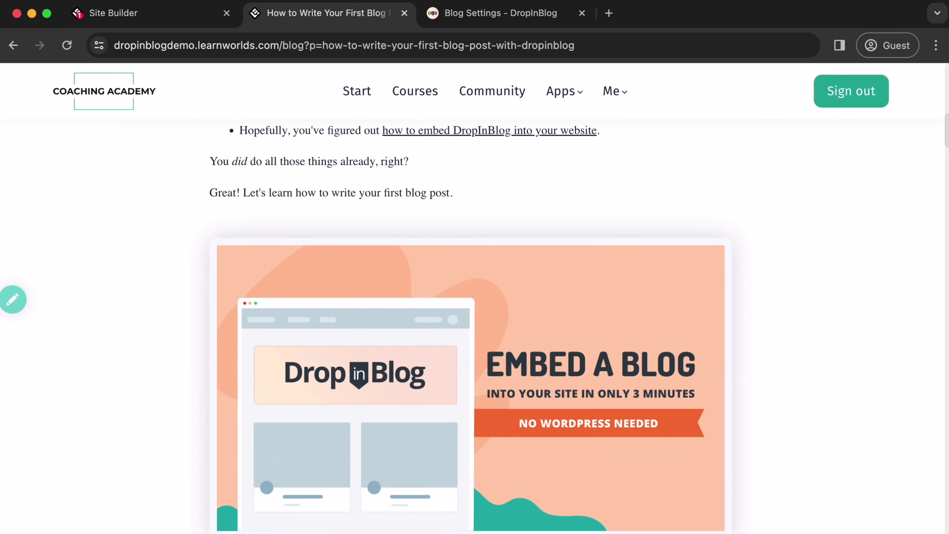
scroll(536, 314, down, 15)
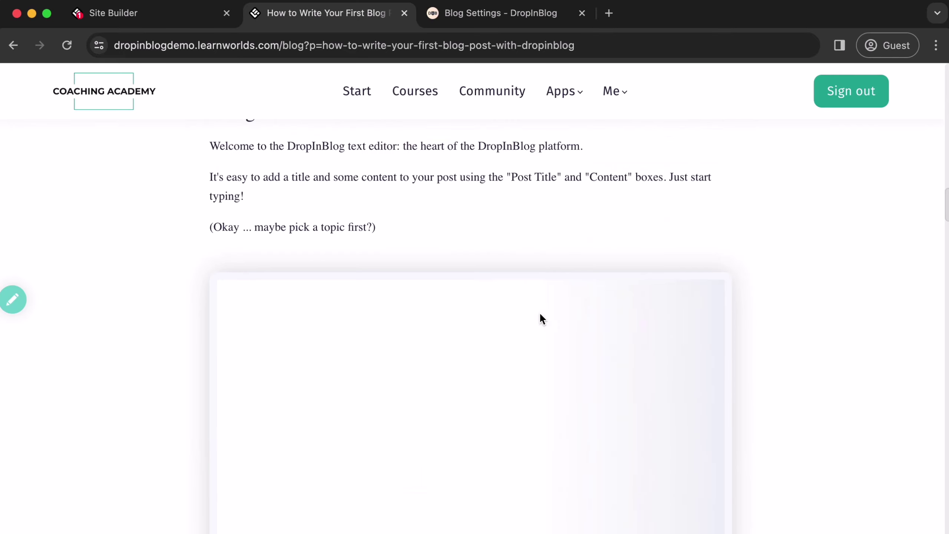
scroll(540, 311, down, 10)
scroll(541, 310, up, 20)
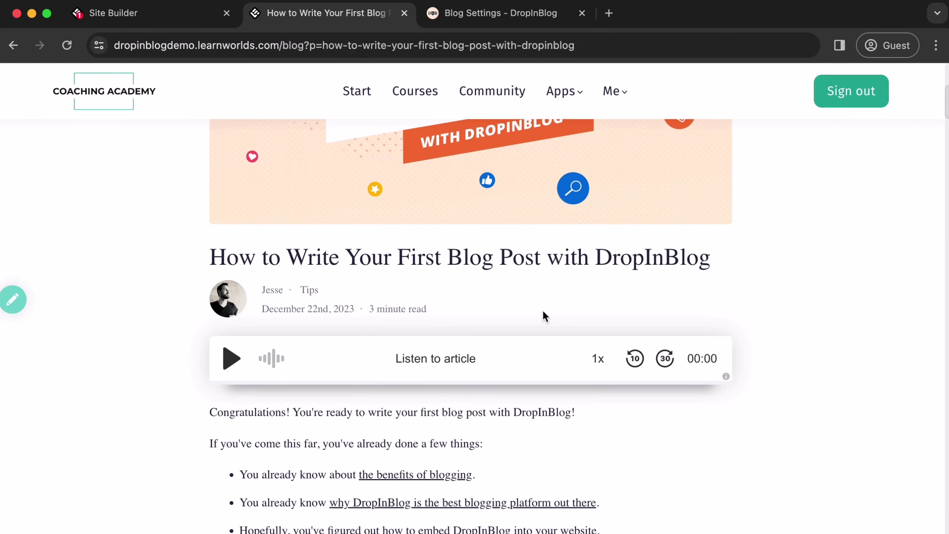
scroll(550, 307, up, 5)
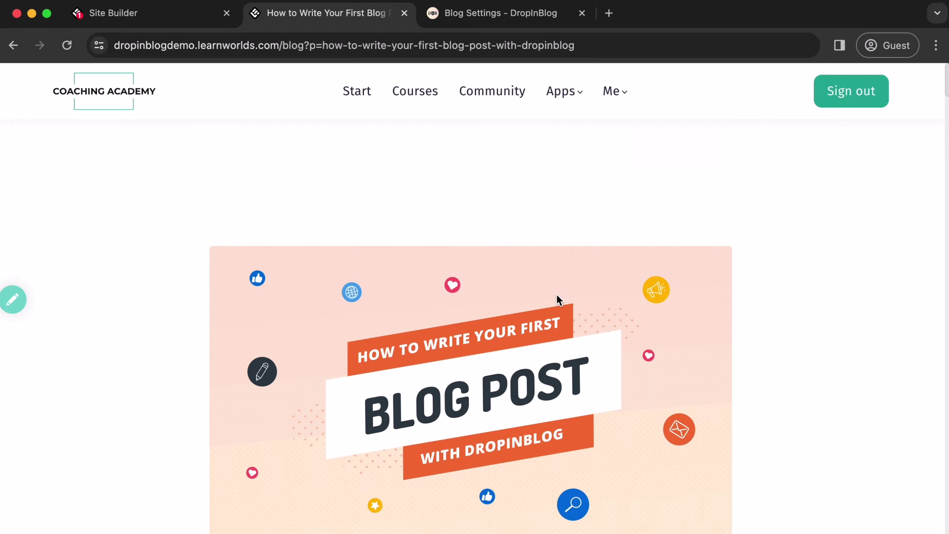